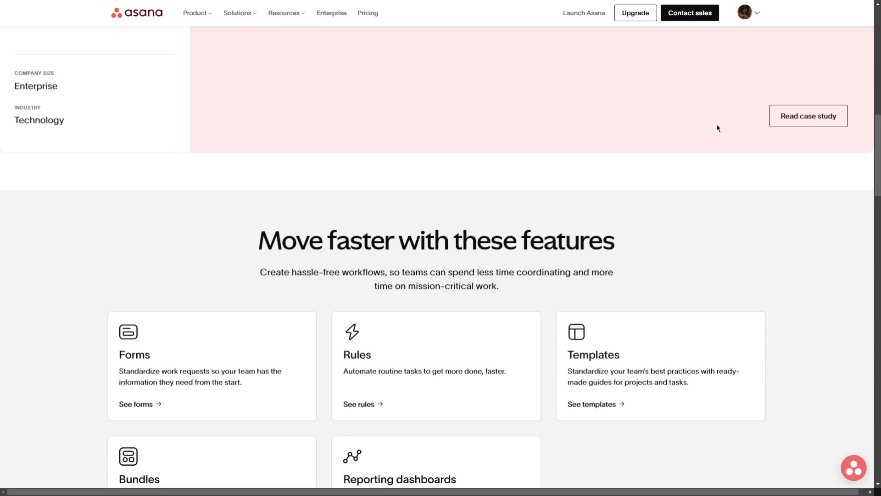
- Open Asana in the browser and start a new blank project named SampleProject
scroll(717, 128, "down", 2)
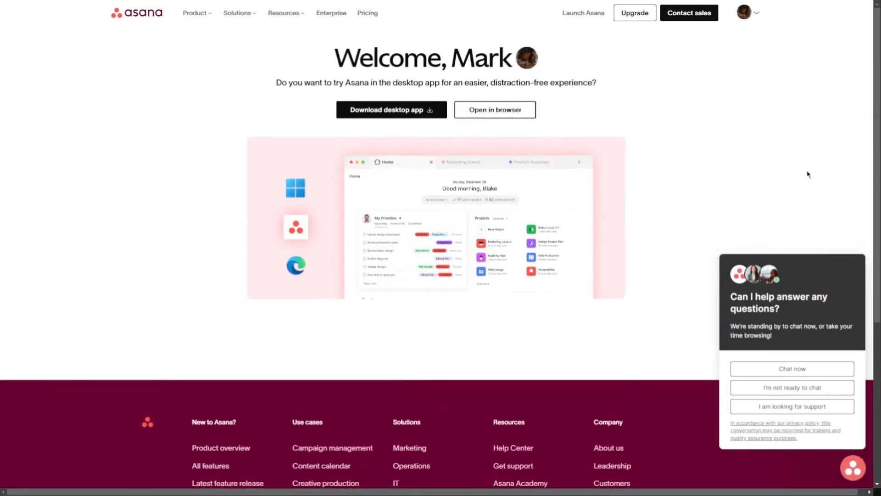
left_click(517, 115)
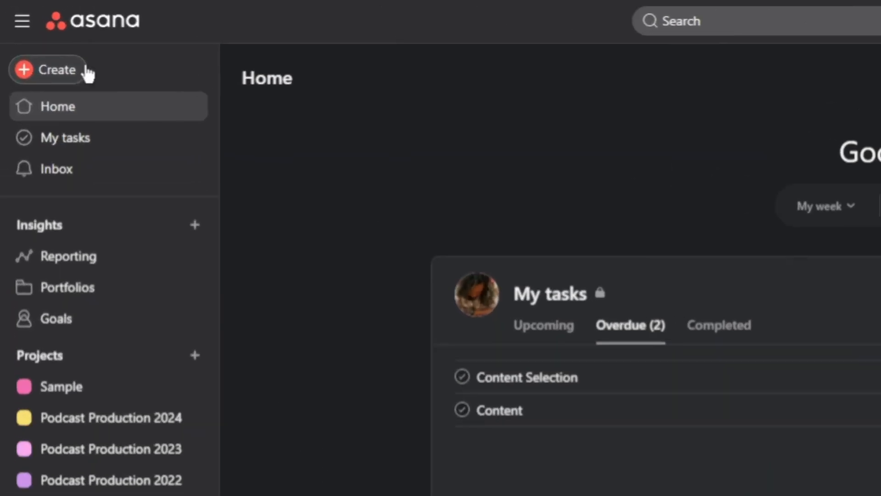
left_click(56, 77)
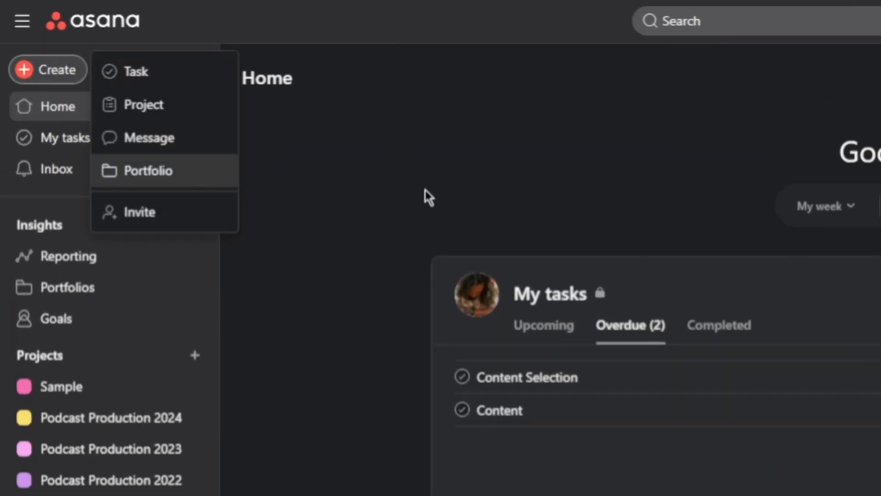
left_click(148, 108)
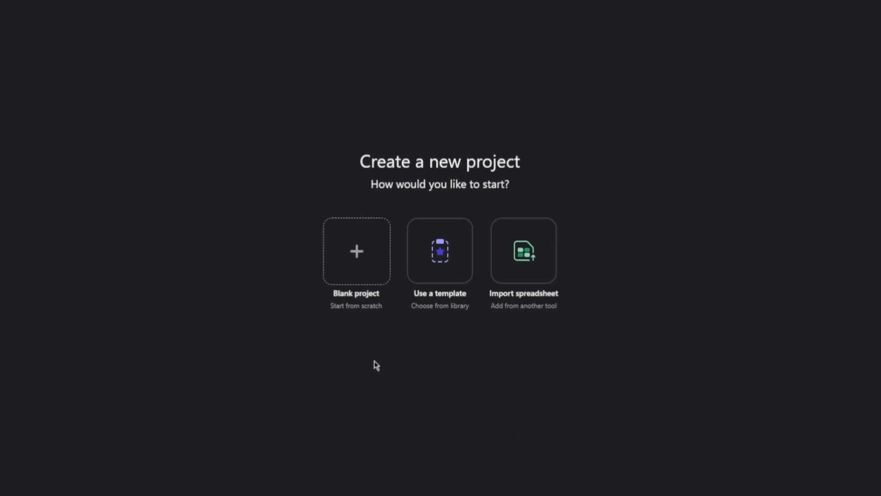
left_click(364, 257)
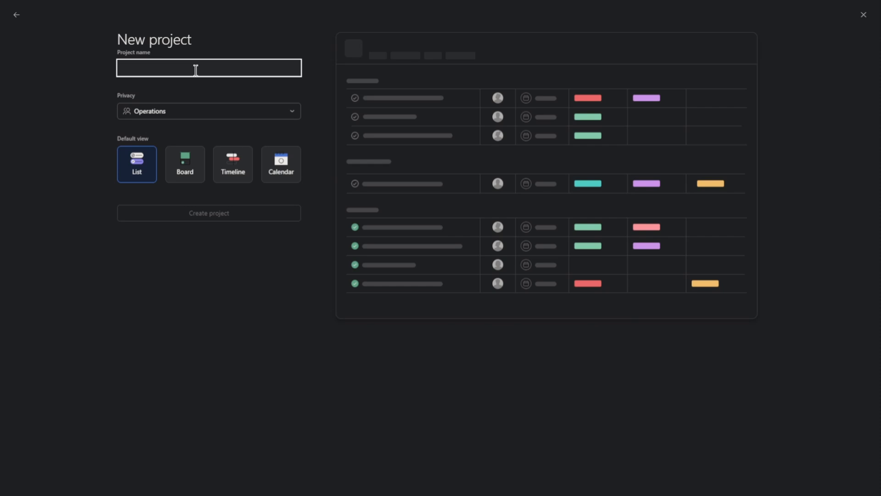
type("SampleProject")
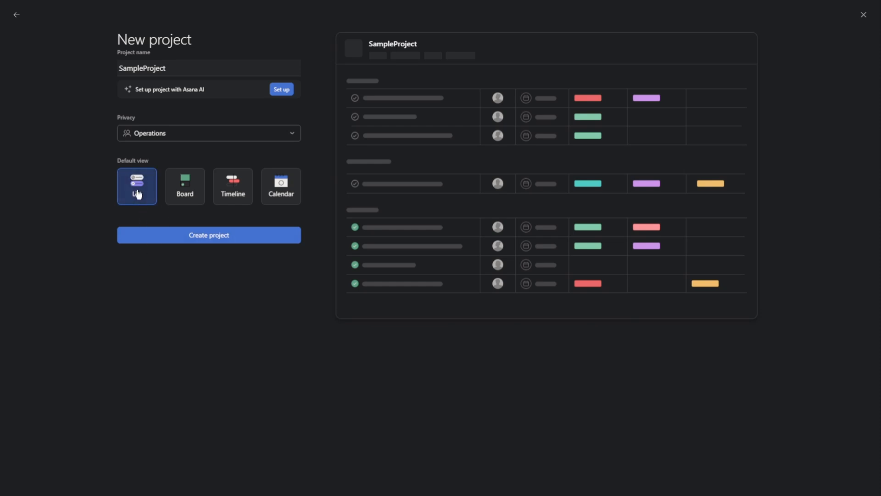
- Preview the Board, Timeline and Calendar layouts, and create the project with List as its default view
left_click(194, 194)
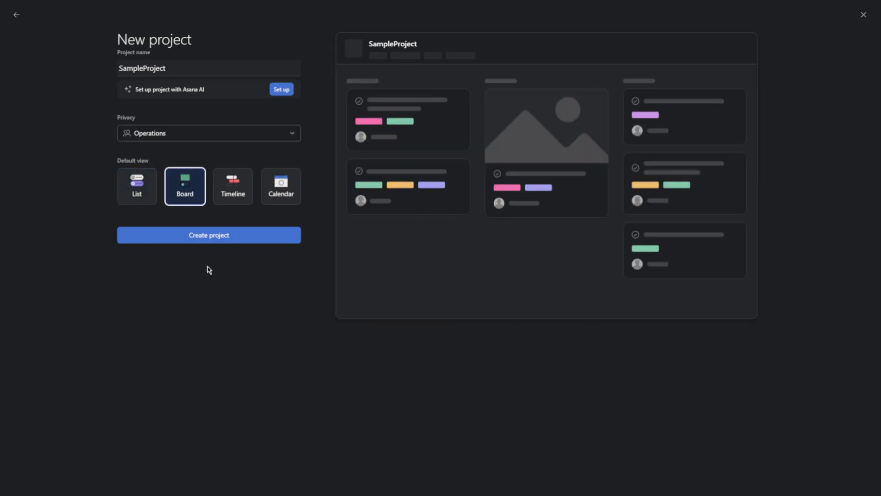
left_click(239, 197)
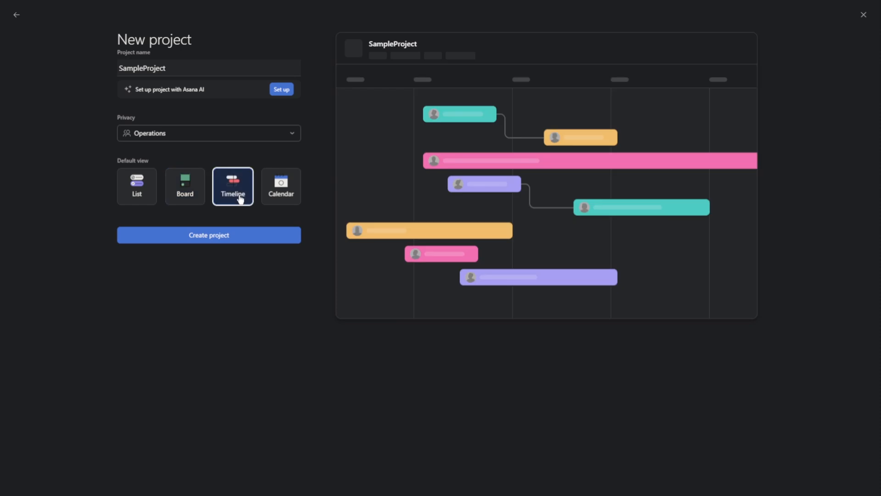
left_click(281, 197)
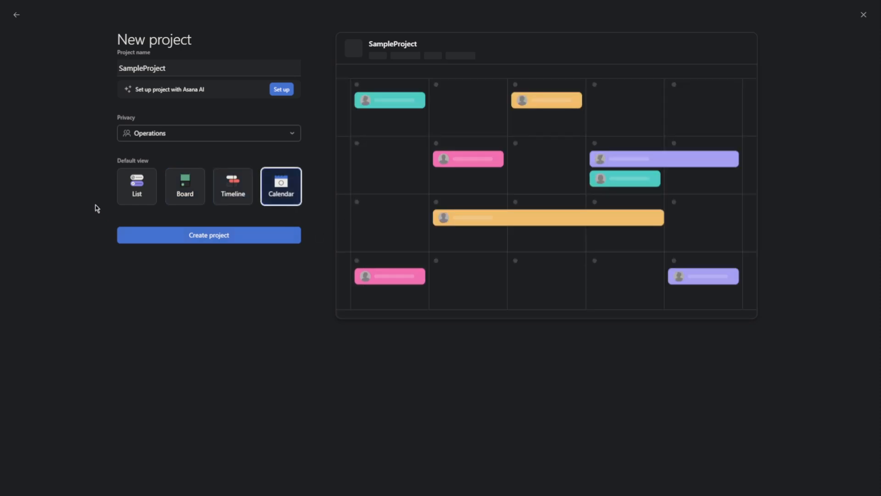
left_click(145, 198)
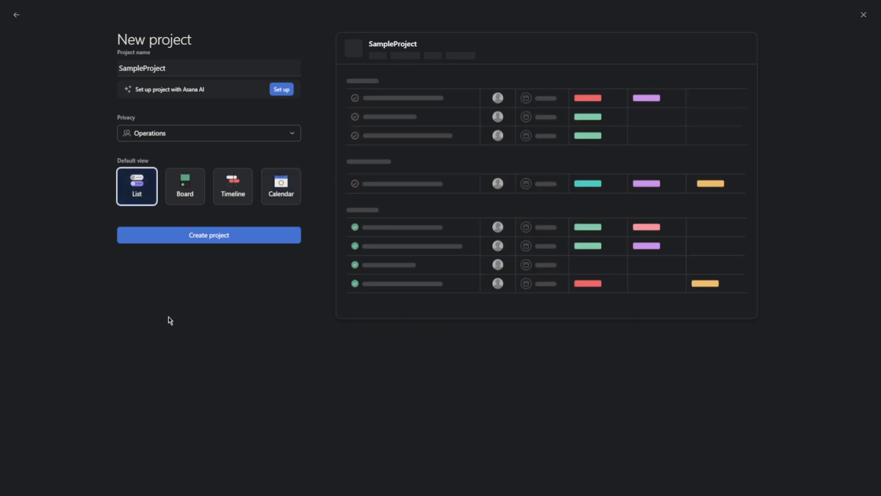
left_click(212, 242)
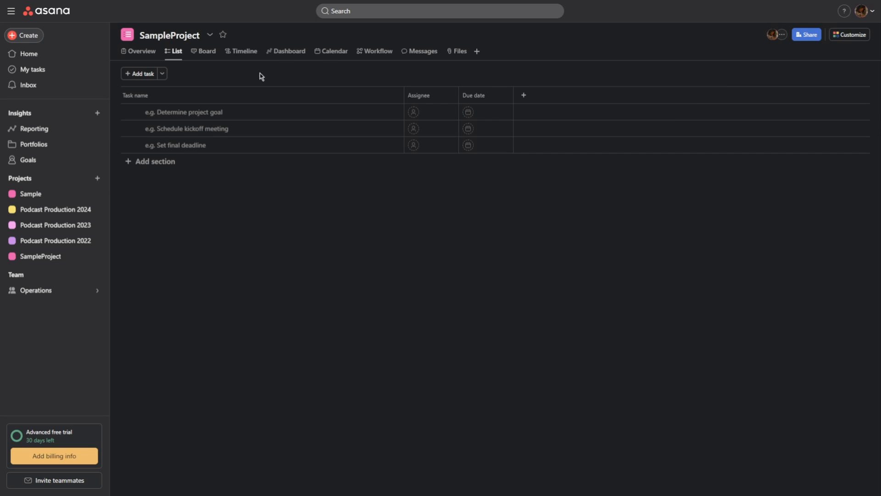
- Show SampleProject as a board and rename its first section "New Project"
left_click(209, 54)
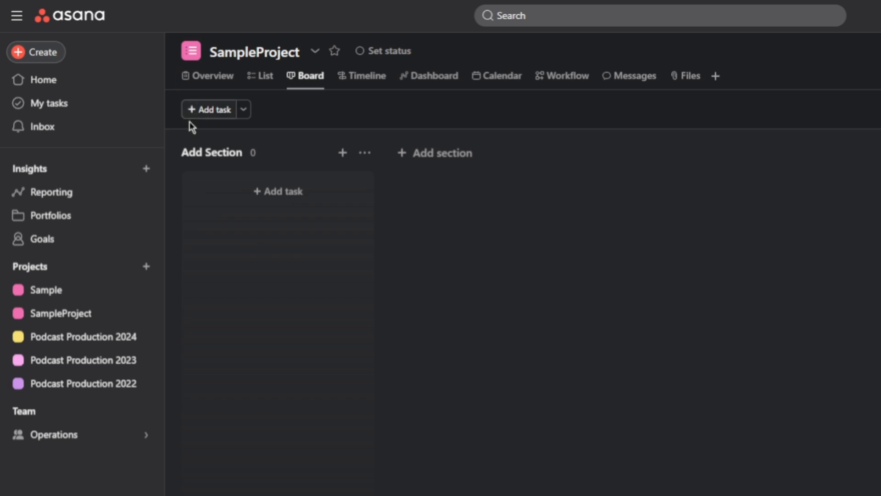
left_click(208, 153)
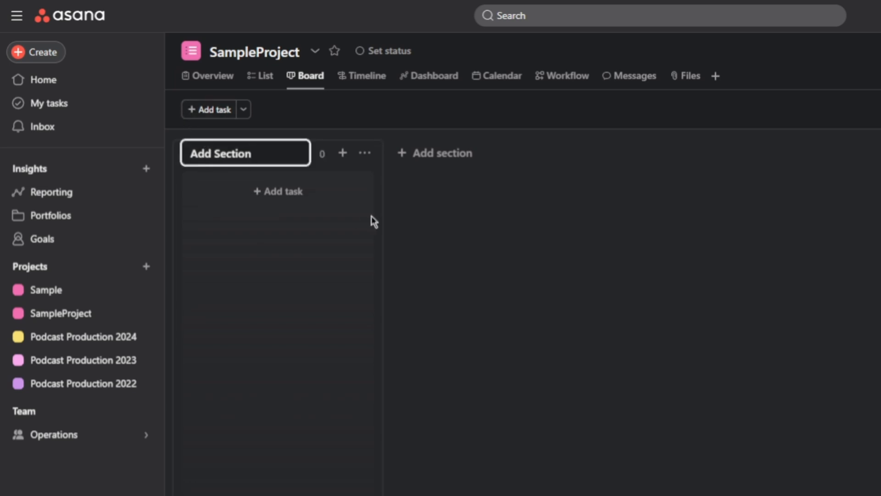
key("ctrl+a")
type("New")
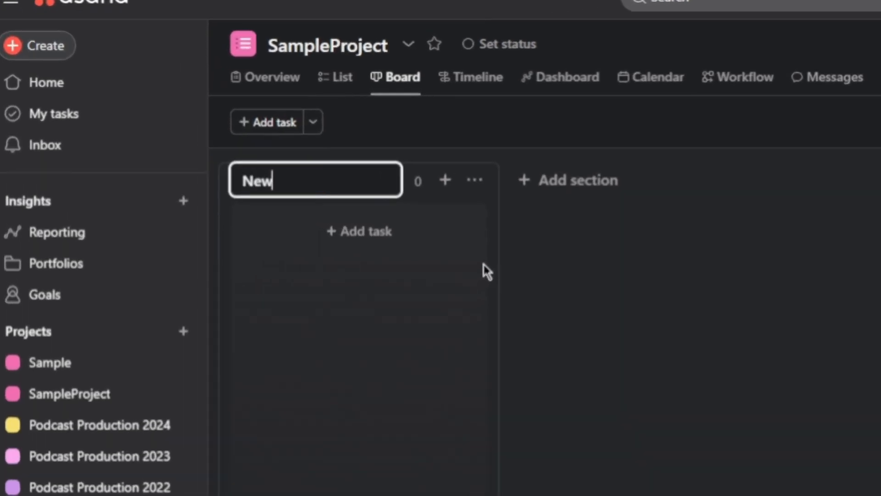
type(" Project")
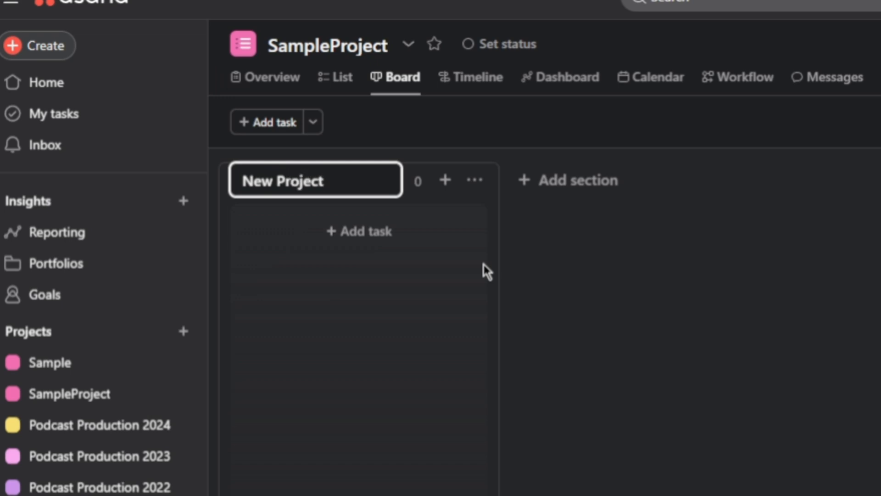
left_click(697, 296)
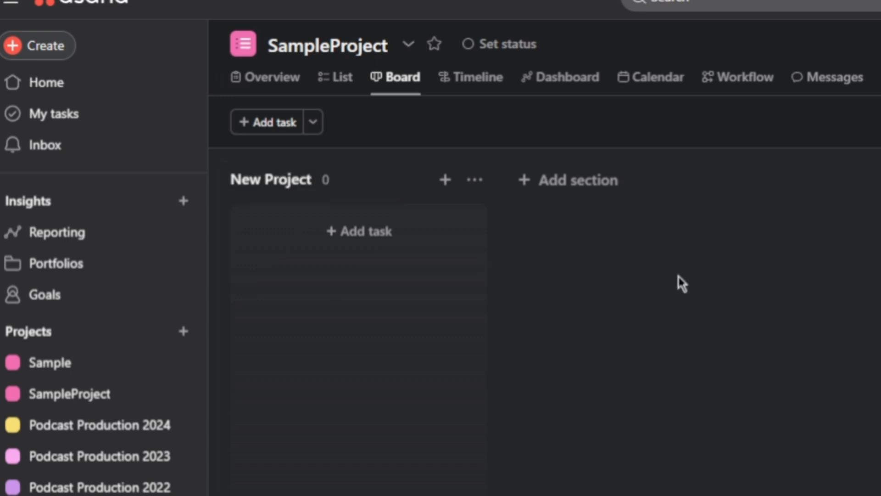
- Add a section named "In Progress" after the New Project section
left_click(574, 181)
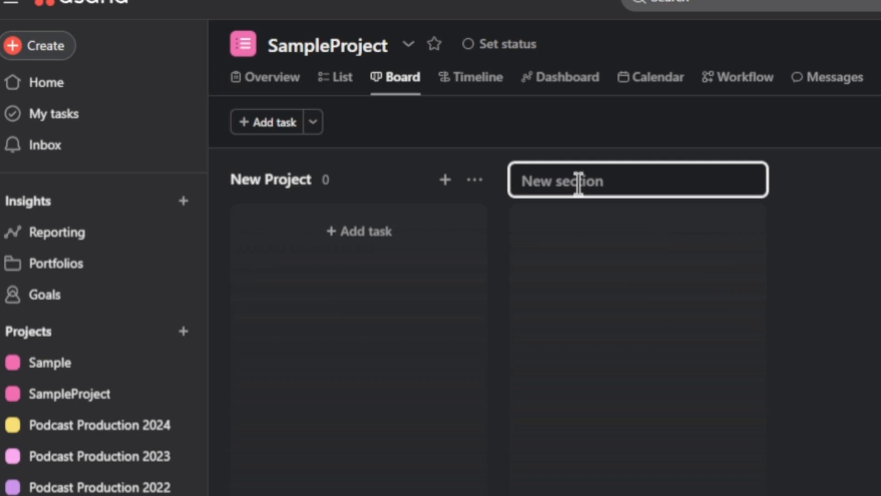
type("In Pr")
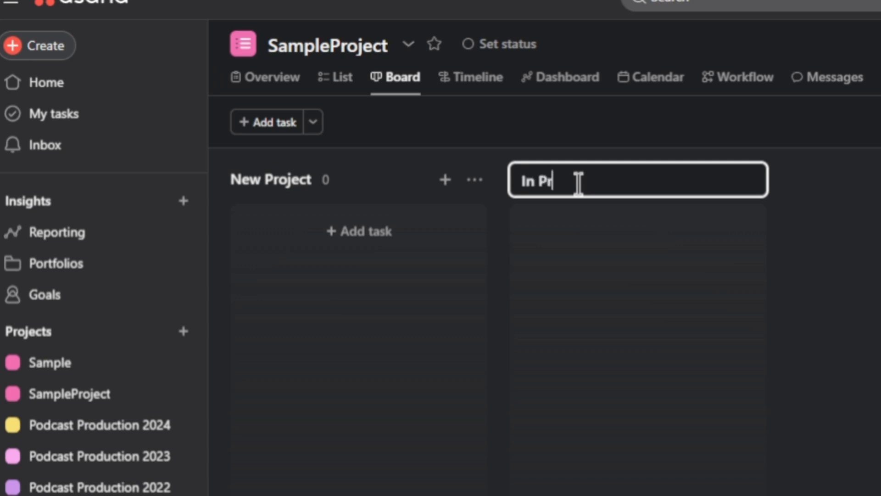
type("ogress")
left_click(846, 228)
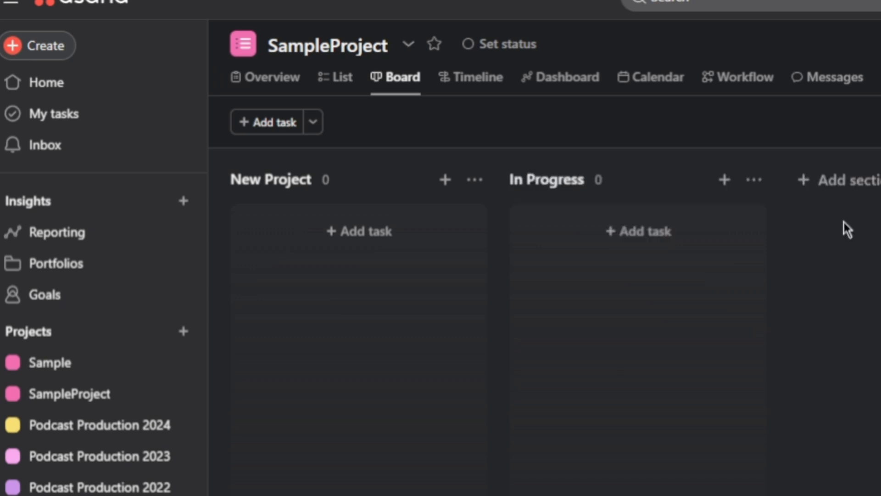
- Add a section named "In Review" after the In Progress section
left_click(847, 188)
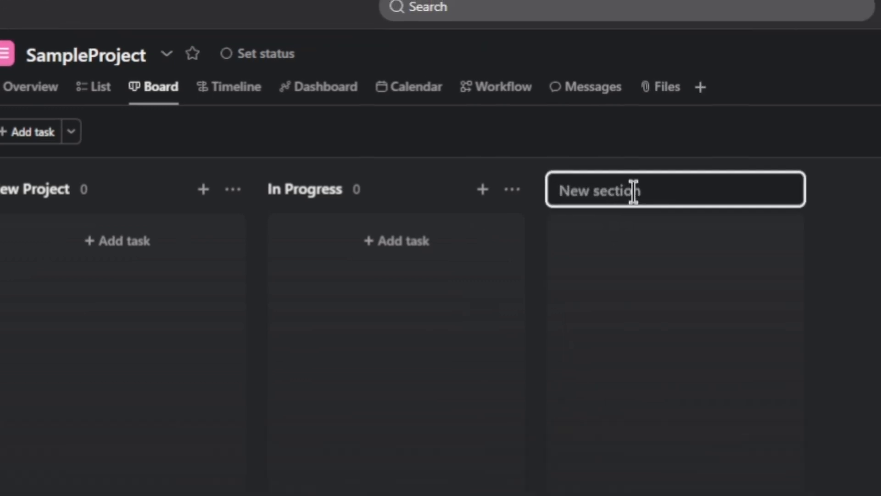
type("In re")
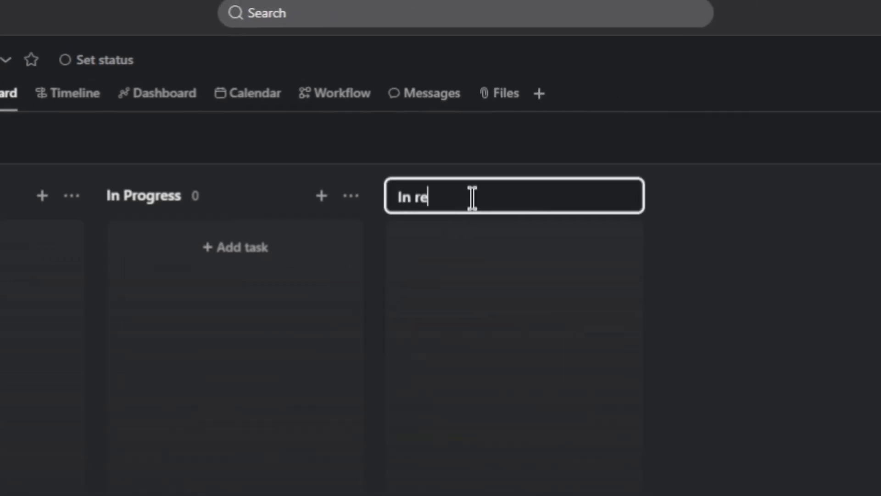
type("view")
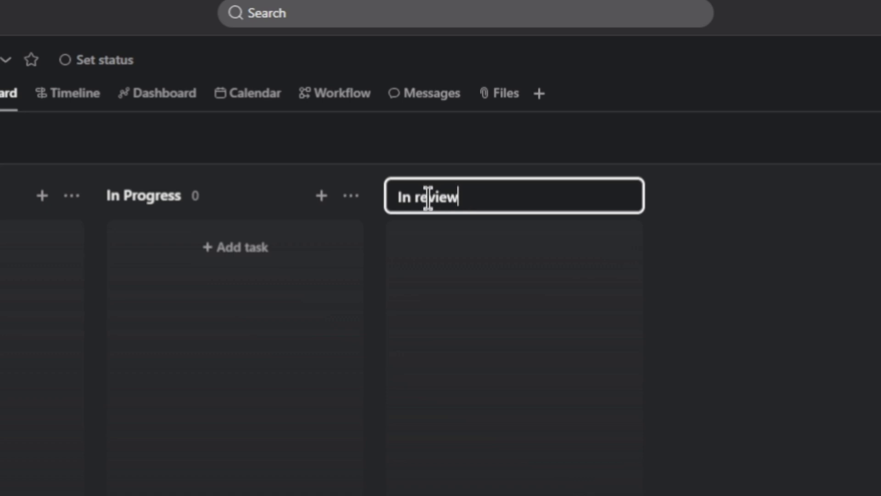
key("Return")
- Add a section named "Approved" after the In Review section
left_click(715, 212)
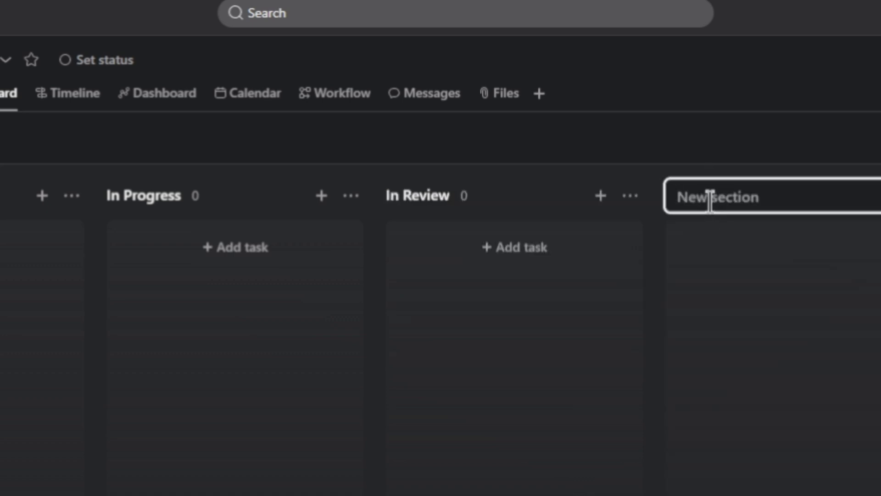
type("App")
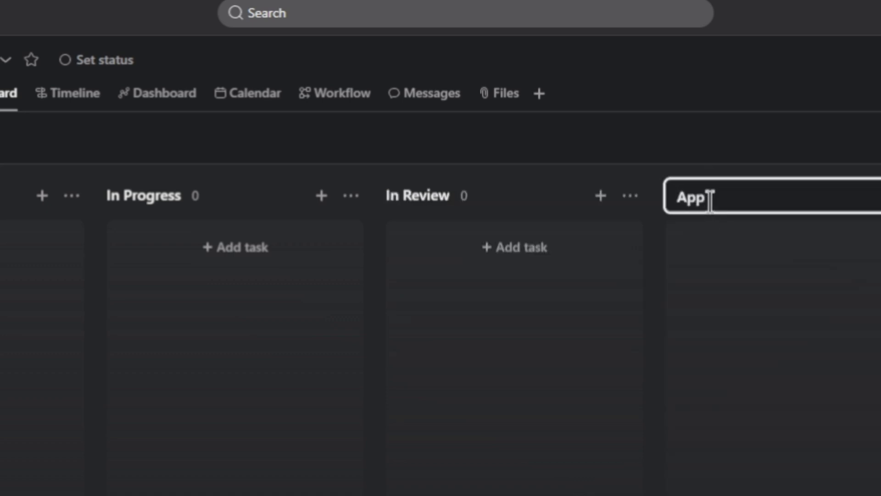
type("roved")
key("Return")
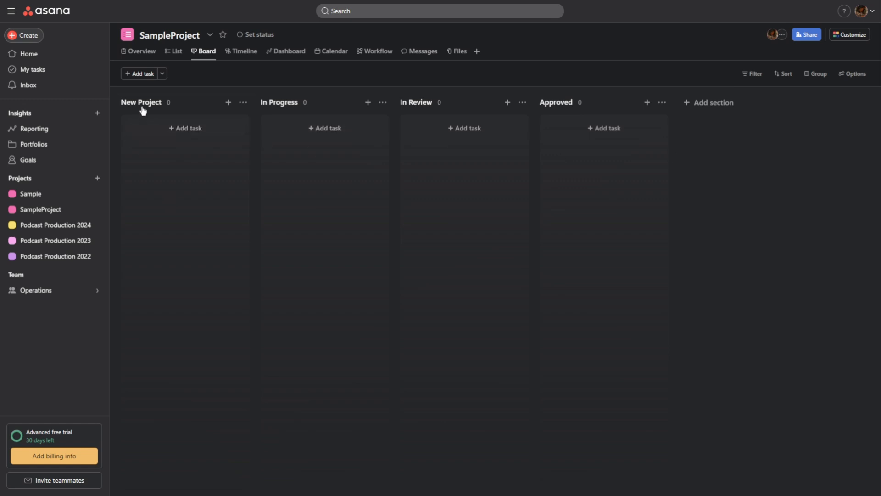
- Add a task named "Create a video" to the New Project section
left_click(175, 129)
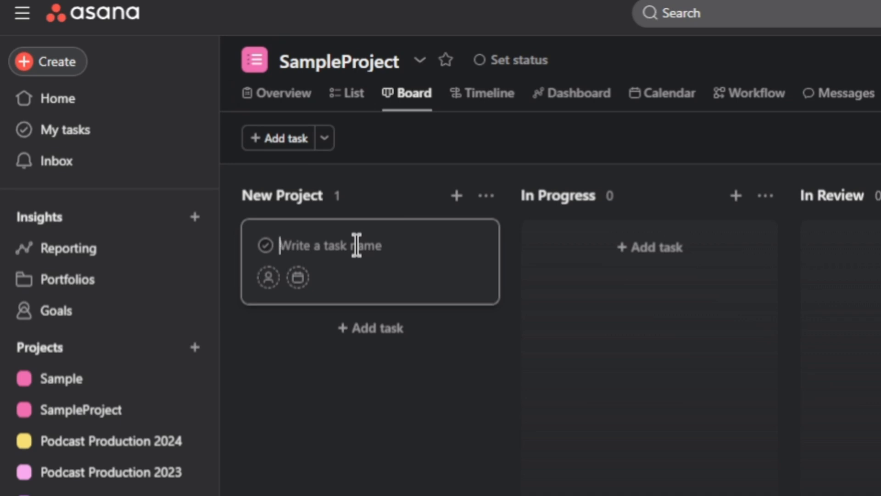
type("Create ")
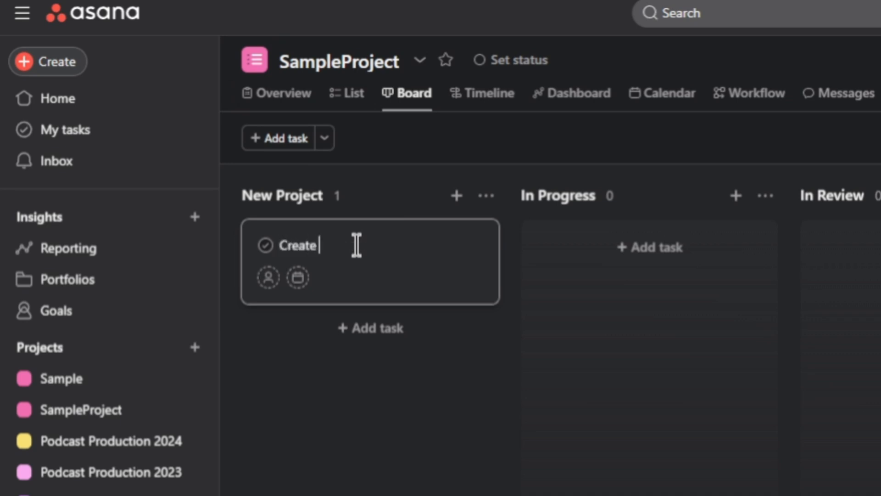
type("a video")
left_click(364, 379)
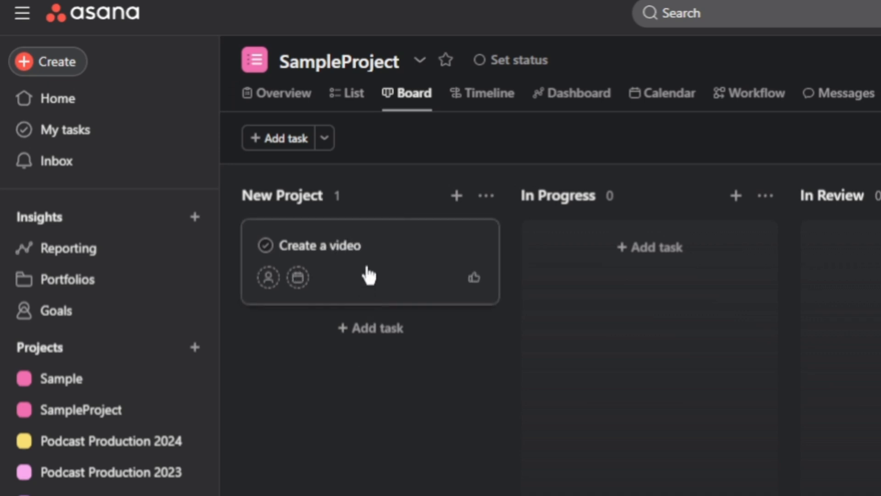
- Assign the "Create a video" task to the first suggested member and set its due date to November 22, 2024
left_click(269, 286)
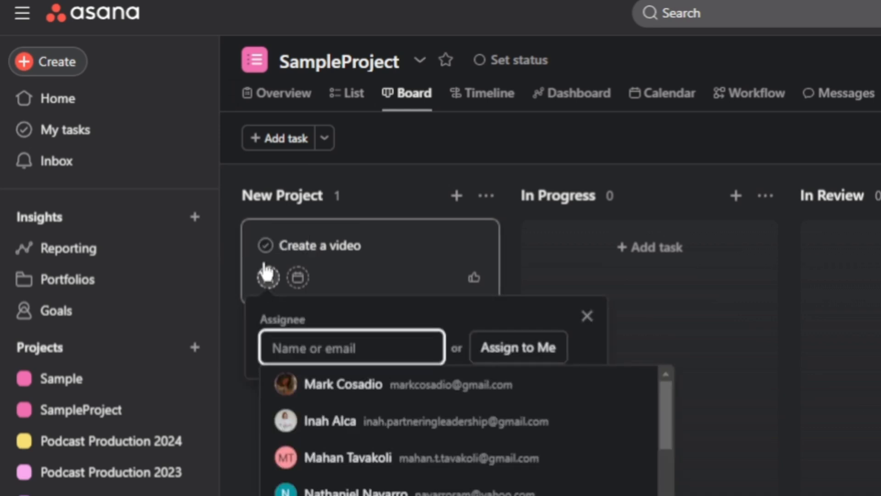
left_click(347, 388)
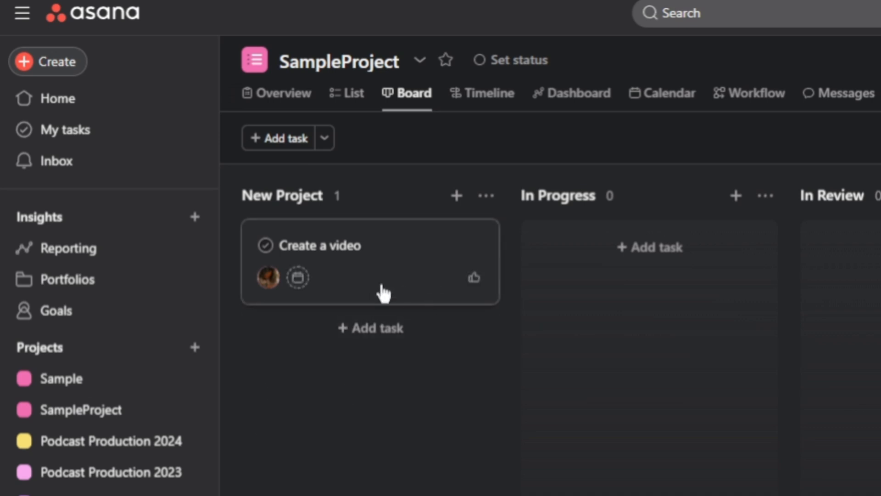
left_click(298, 278)
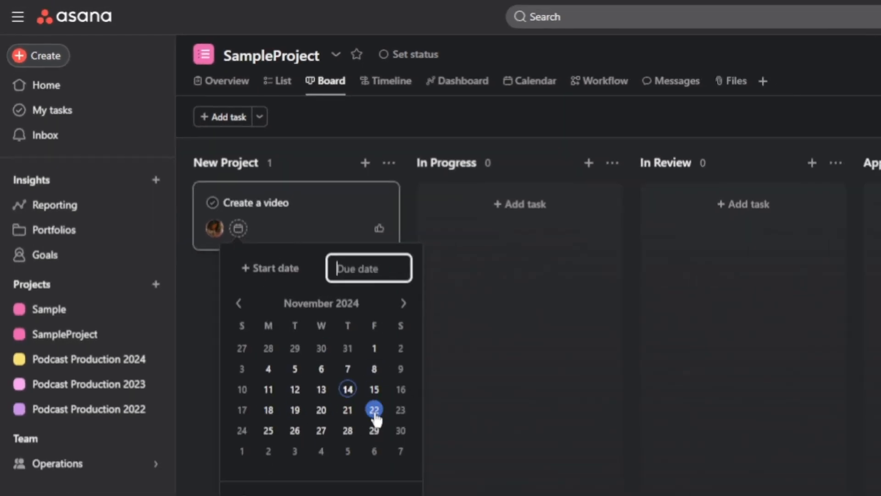
left_click(374, 409)
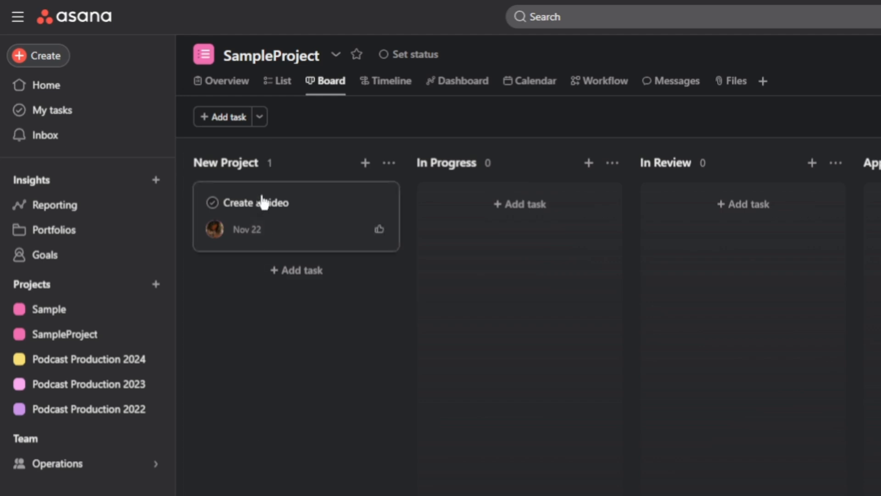
- Move the "Create a video" task through the In Progress and In Review sections to Approved
left_click_drag(263, 202, 505, 212)
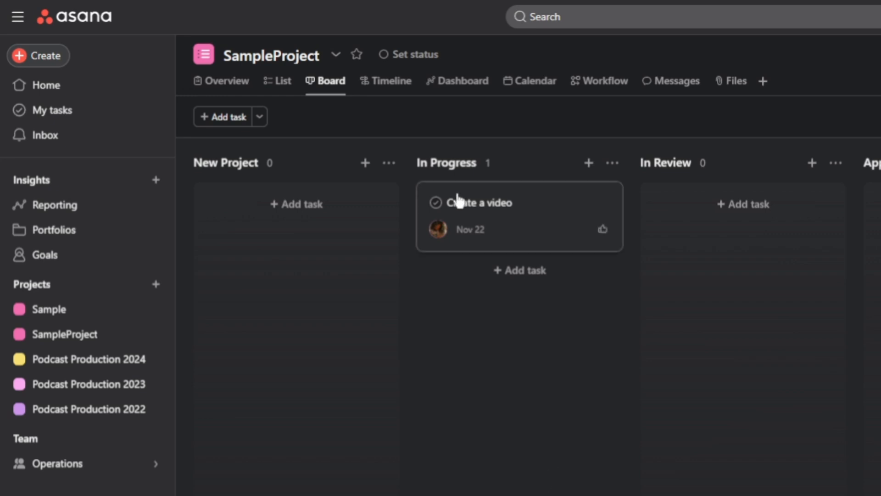
left_click_drag(495, 213, 724, 214)
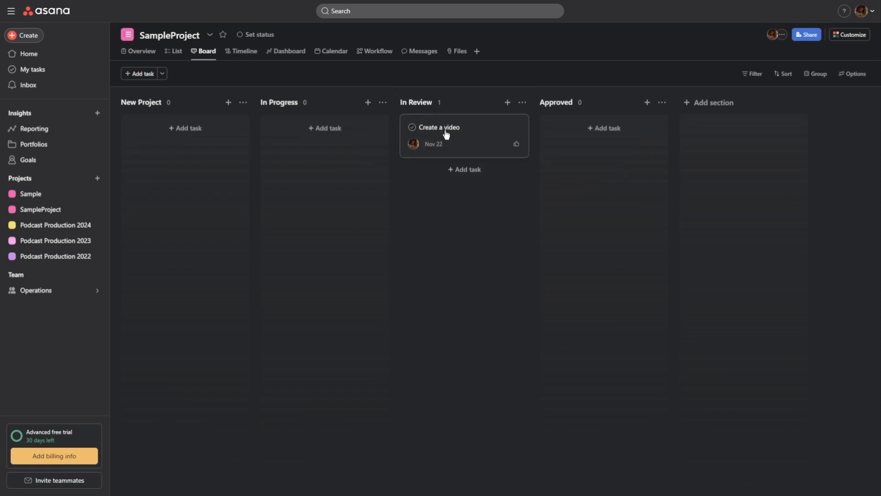
left_click_drag(443, 131, 581, 137)
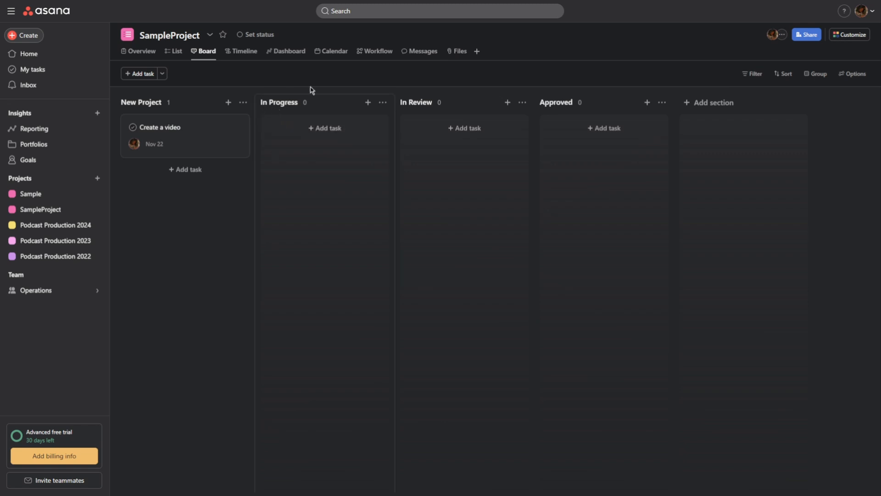
- In SampleProject's workflow, skip the intake options and choose the "Task is assigned" trigger for the In Progress section
left_click(378, 51)
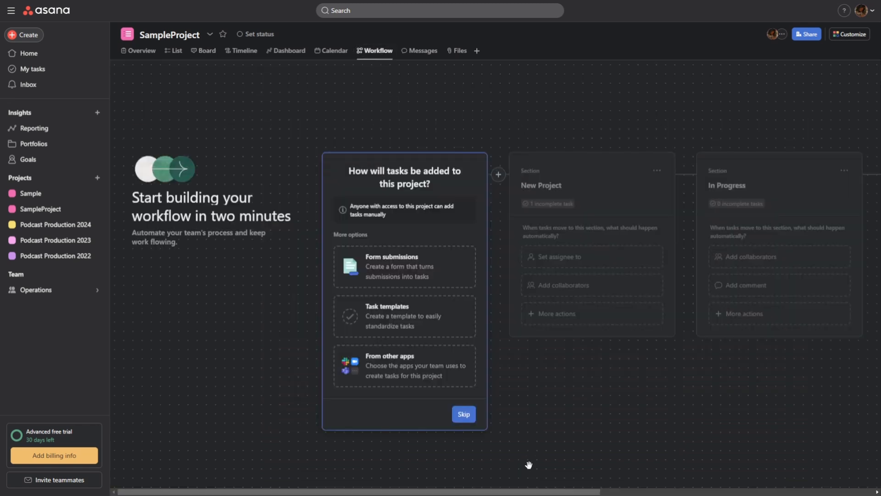
left_click(464, 414)
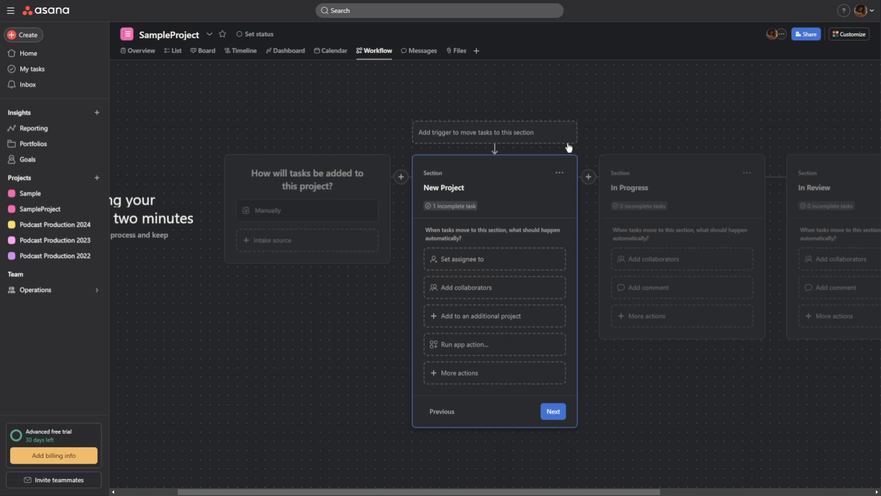
left_click(646, 183)
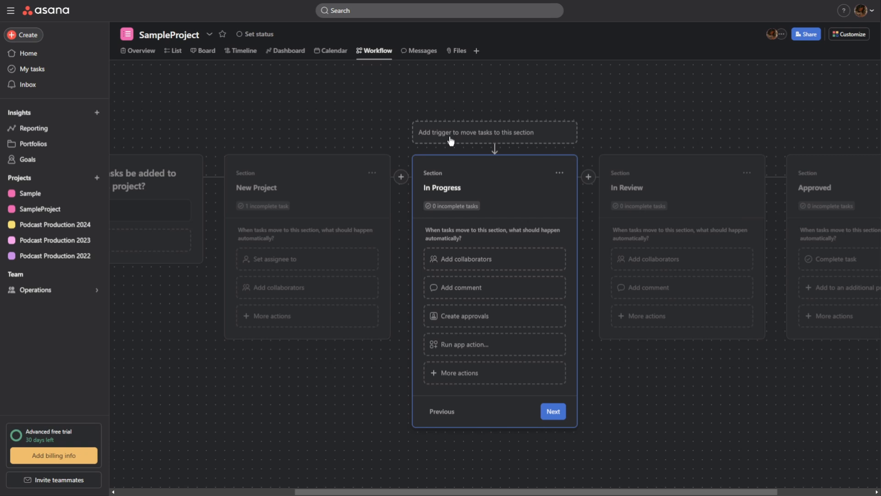
left_click(459, 138)
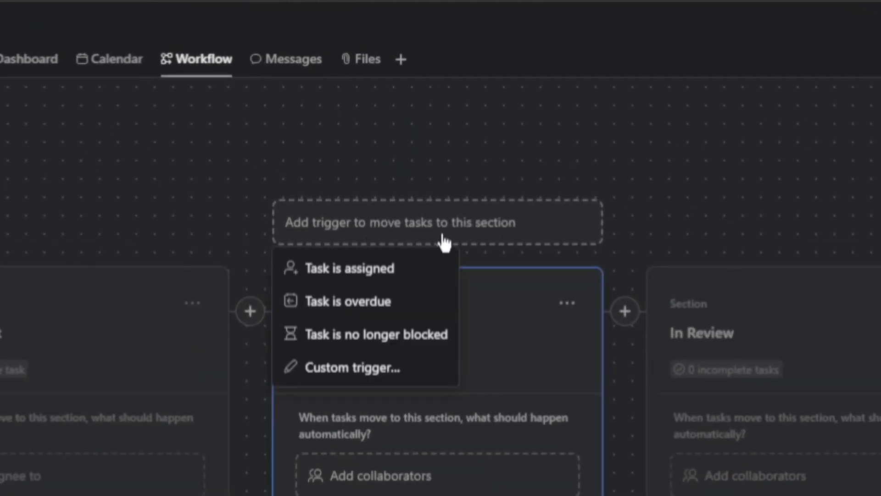
left_click(373, 274)
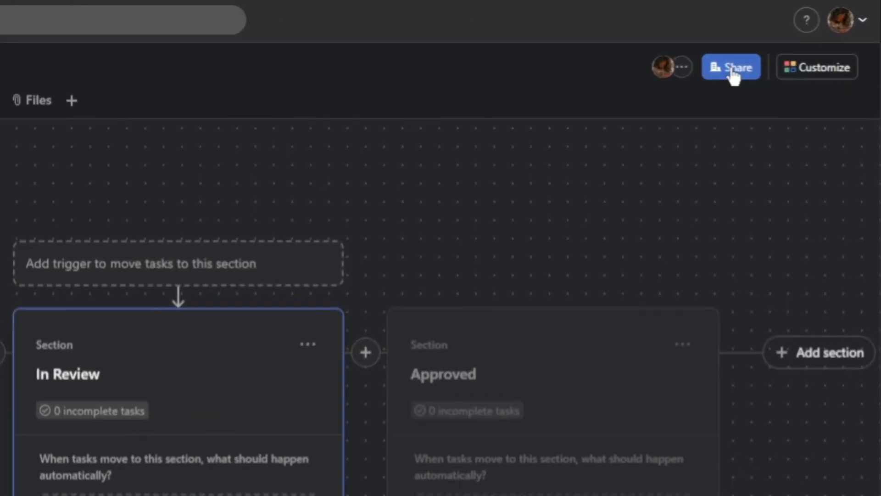
- Open the sharing options for SampleProject
left_click(807, 34)
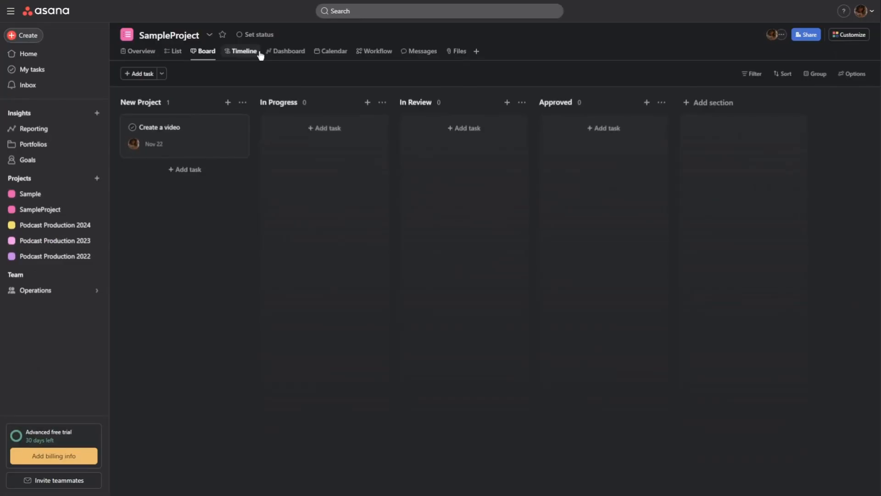
- Review SampleProject in its Board, Timeline, Dashboard, Calendar, Workflow and Messages views
left_click(250, 53)
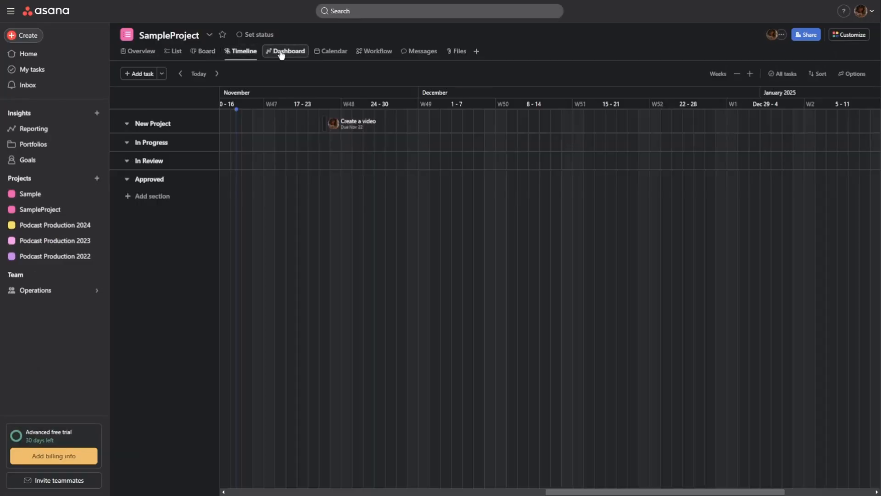
left_click(282, 52)
left_click(327, 52)
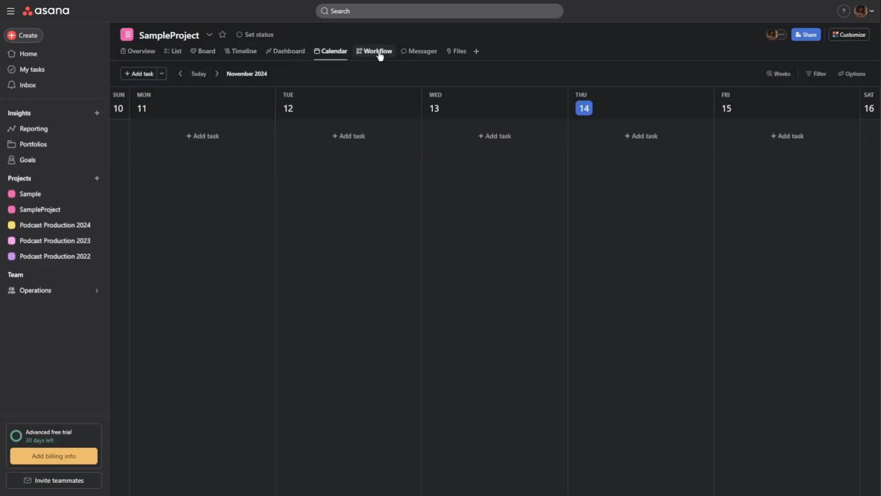
left_click(376, 51)
left_click(417, 52)
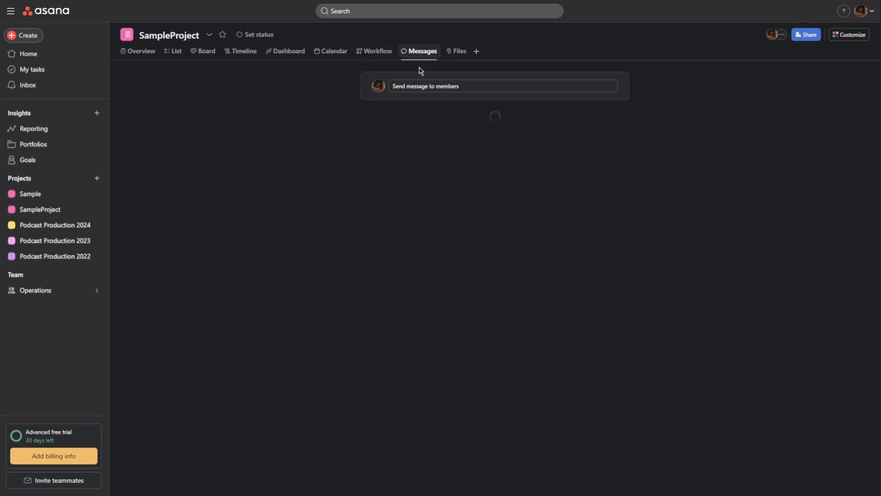
left_click(203, 51)
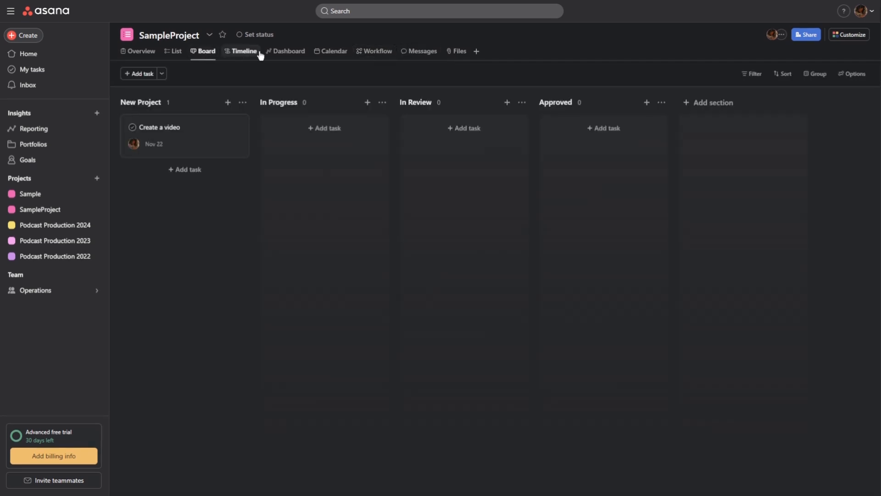
left_click(251, 52)
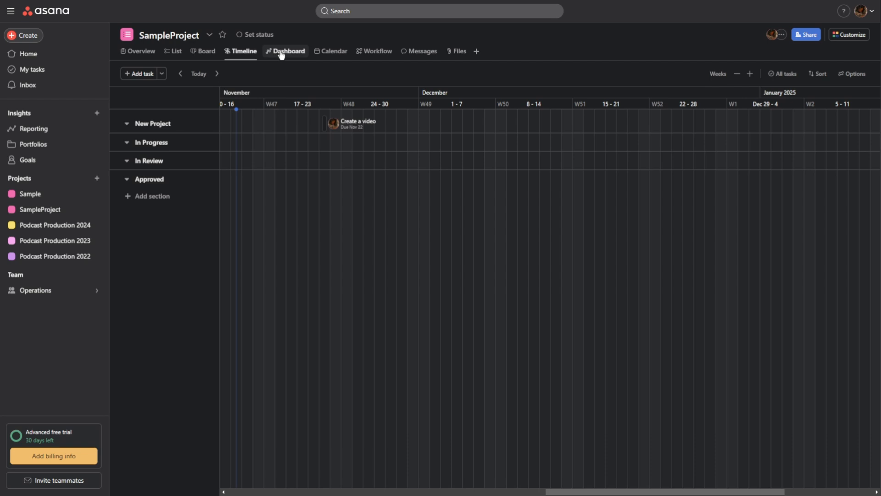
left_click(281, 53)
left_click(329, 52)
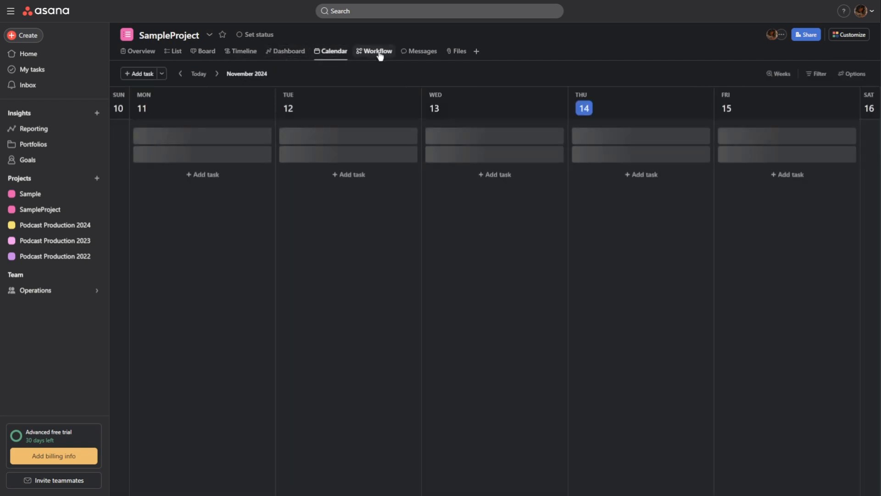
left_click(379, 54)
left_click(203, 50)
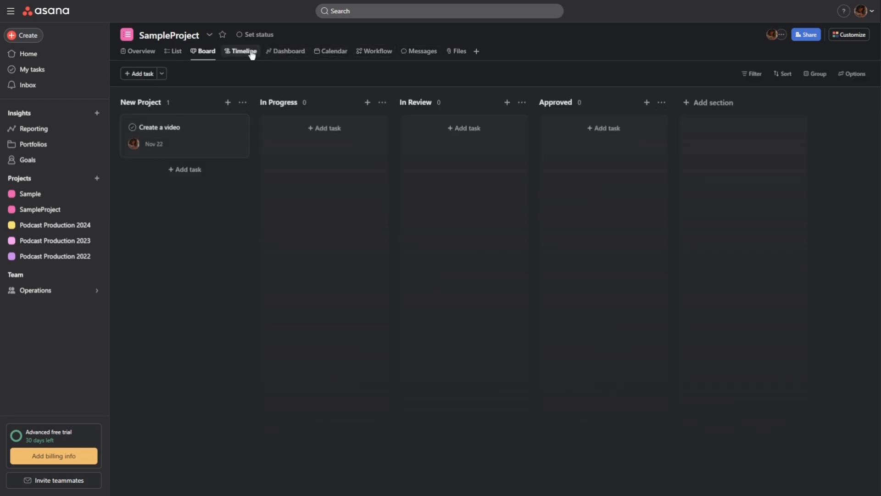
left_click(251, 52)
left_click(279, 53)
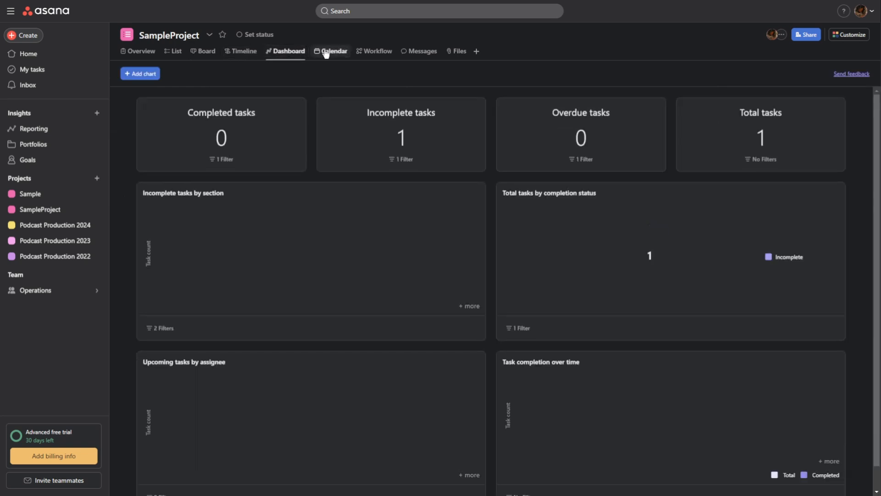
left_click(327, 55)
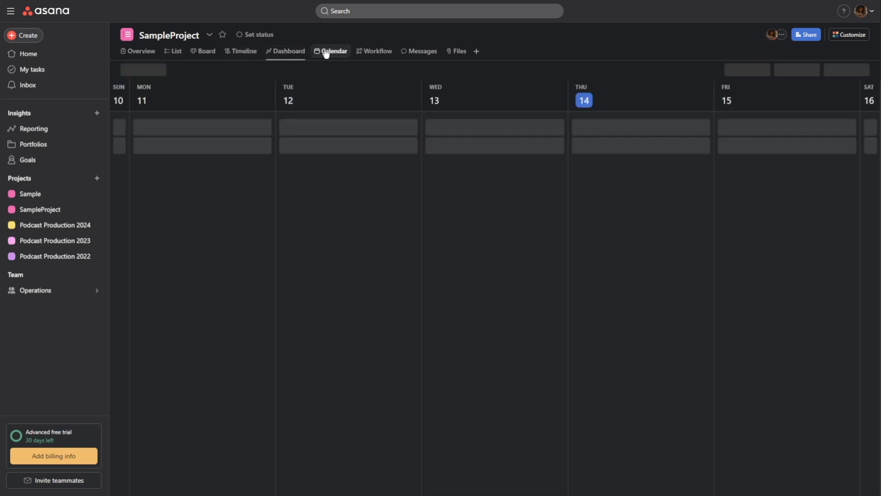
left_click(379, 54)
left_click(421, 52)
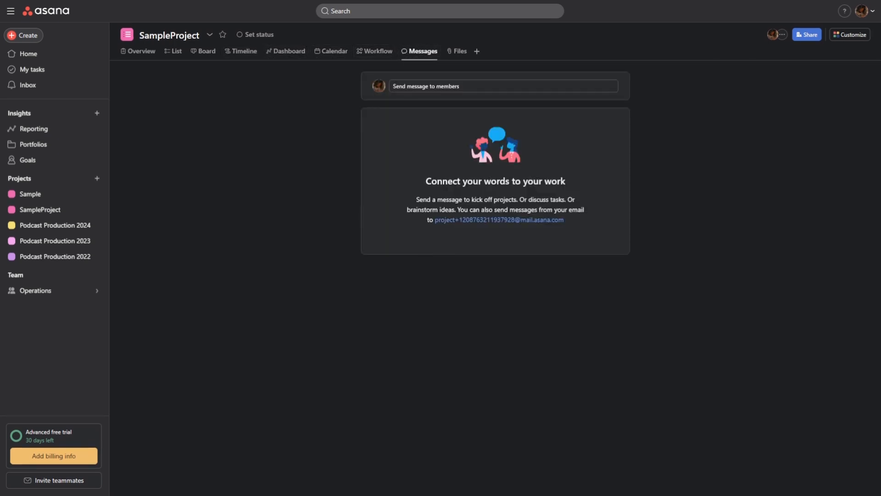